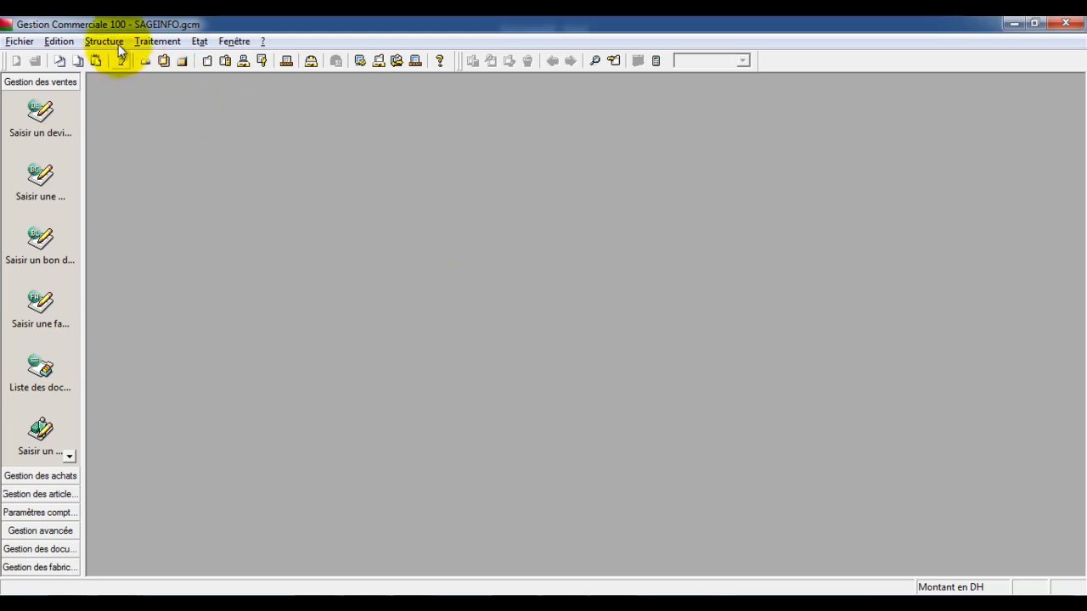
# Open the article list and compare the ECRG ECRAN HP GRIS 17 P and ECRN ECRAN HP NOIR 17 P entries.
pyautogui.click(104, 41)
pyautogui.click(146, 81)
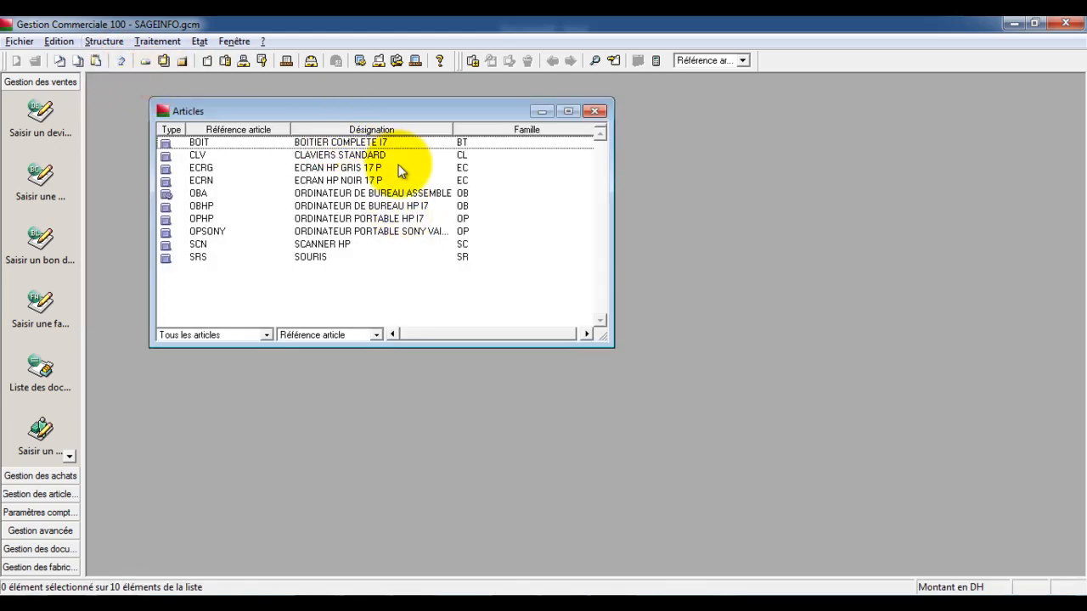
pyautogui.click(379, 168)
pyautogui.press('Down')
pyautogui.click(378, 169)
pyautogui.click(379, 180)
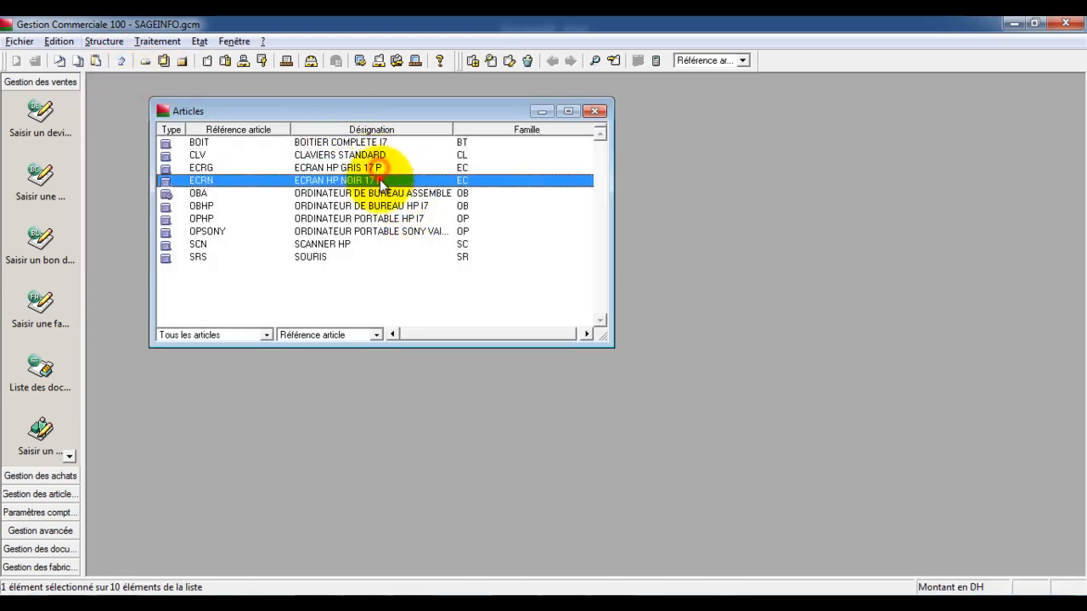
pyautogui.click(356, 168)
pyautogui.click(356, 183)
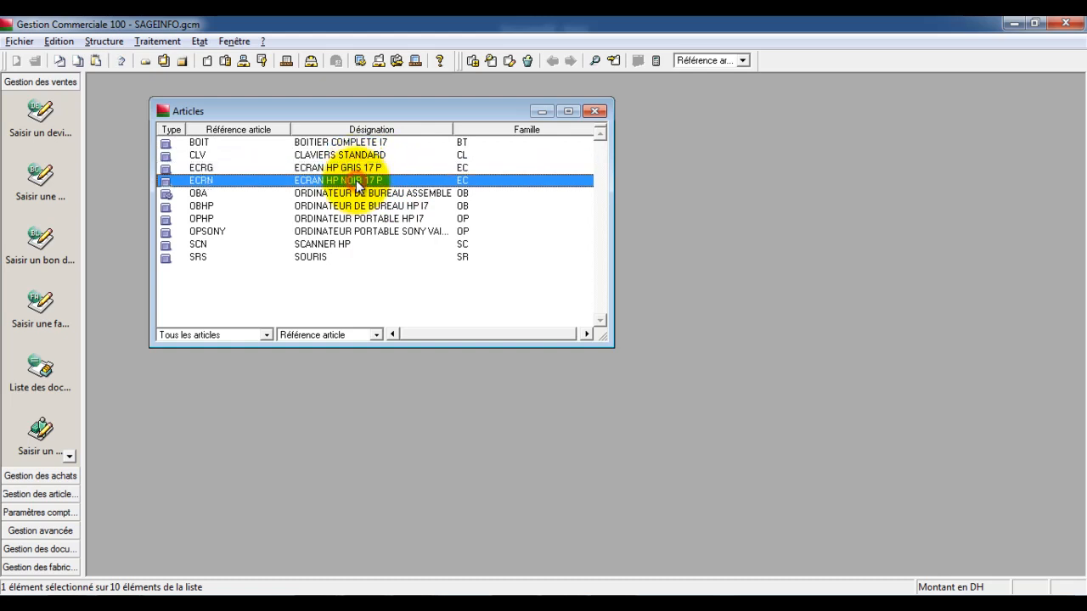
pyautogui.click(337, 169)
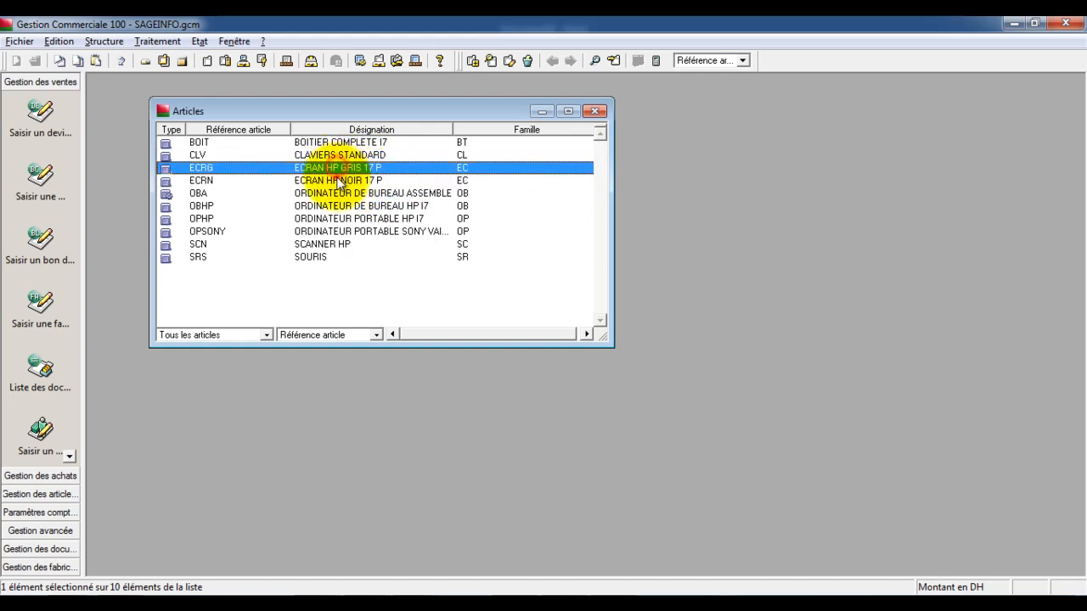
pyautogui.click(338, 180)
pyautogui.click(377, 168)
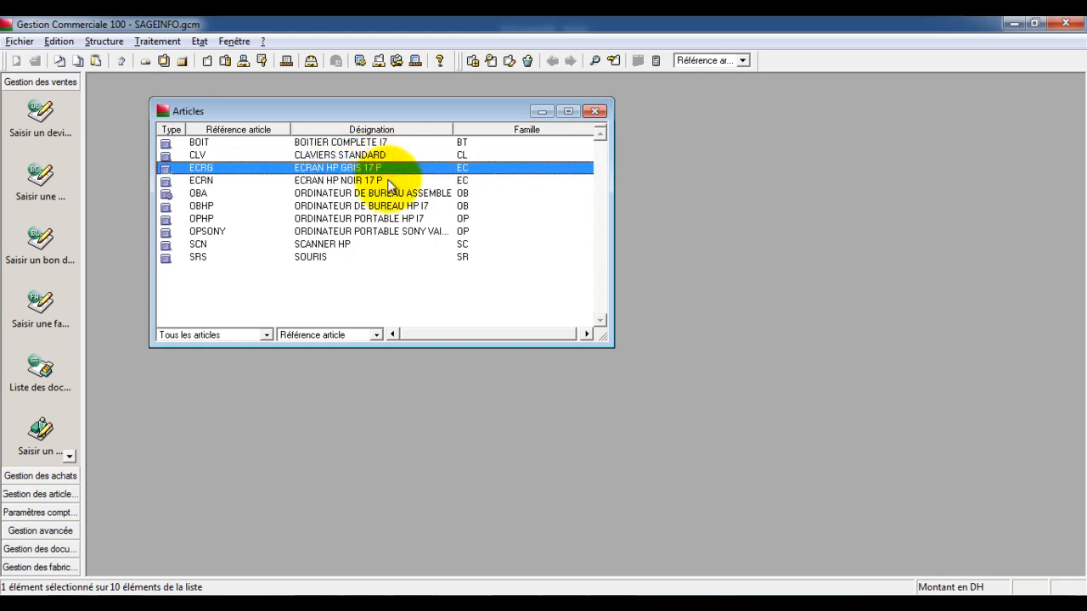
pyautogui.click(387, 180)
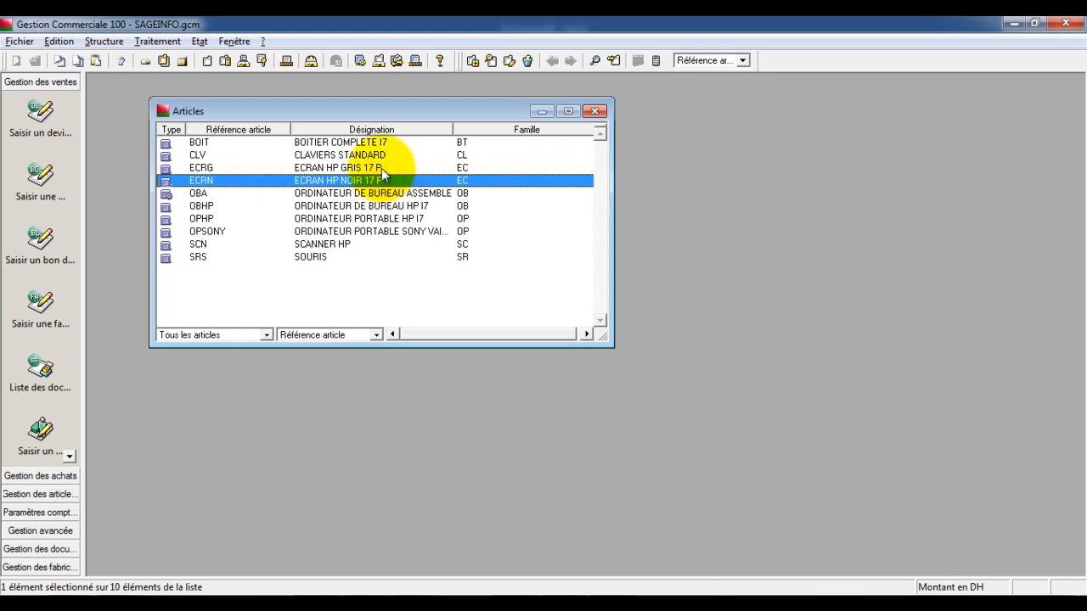
# Examine the main records of articles ECRG and ECRN, comparing their family and prices, and close the record.
pyautogui.doubleClick(381, 168)
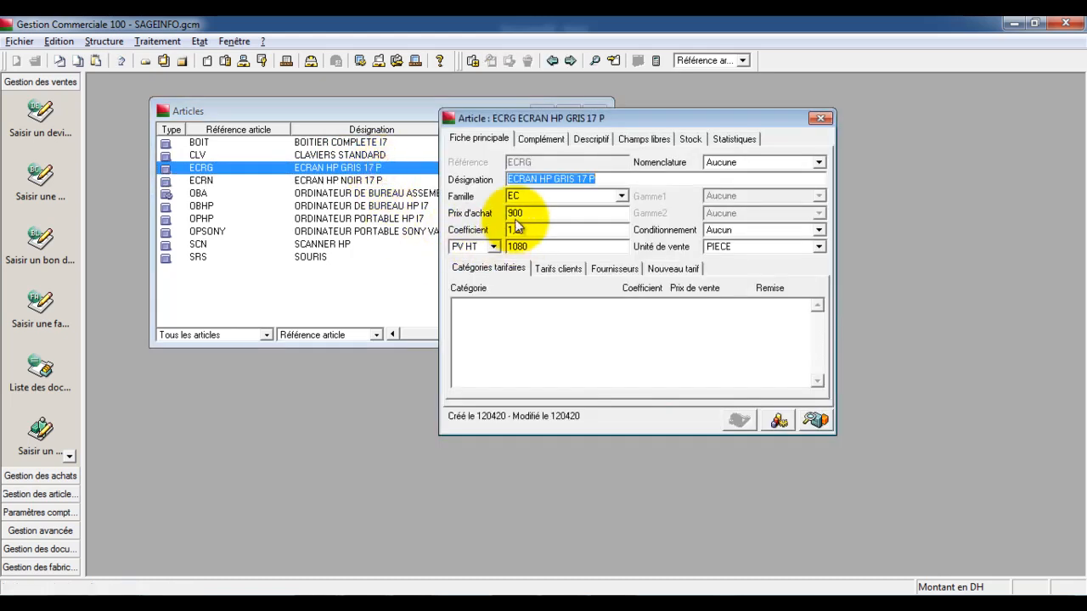
pyautogui.doubleClick(333, 181)
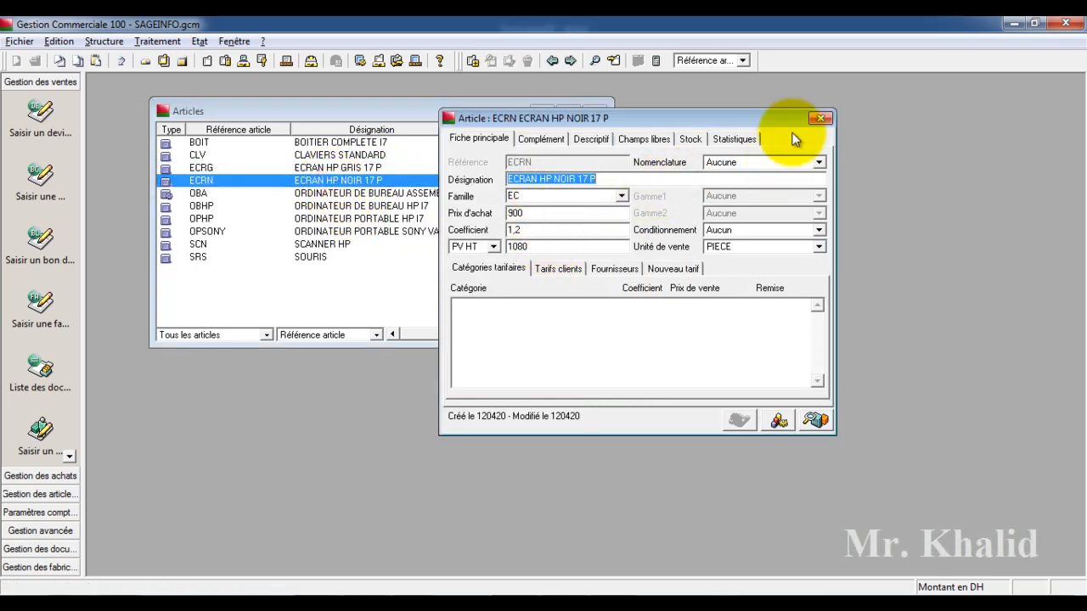
pyautogui.click(820, 119)
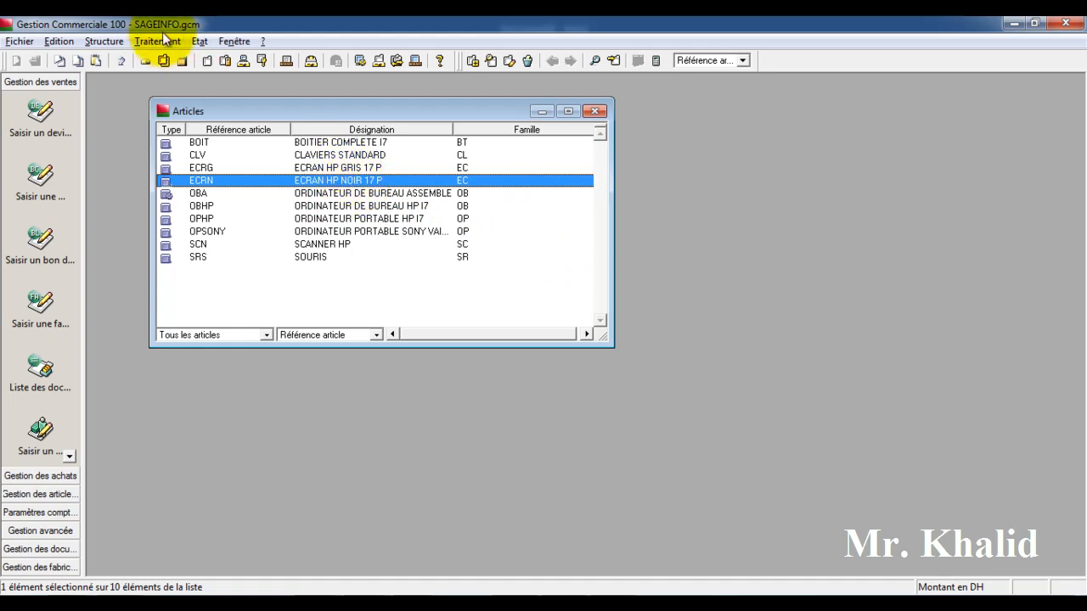
# Generate a print preview of the inventory report, examine the stock quantities of both HP screens, and close the preview.
pyautogui.click(199, 42)
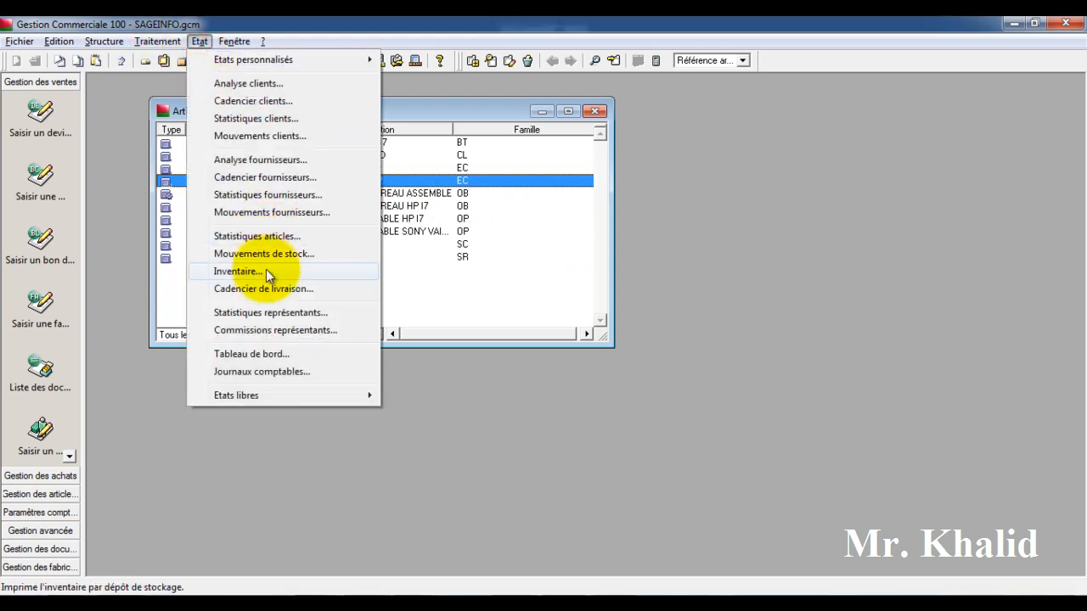
pyautogui.click(255, 271)
pyautogui.click(465, 326)
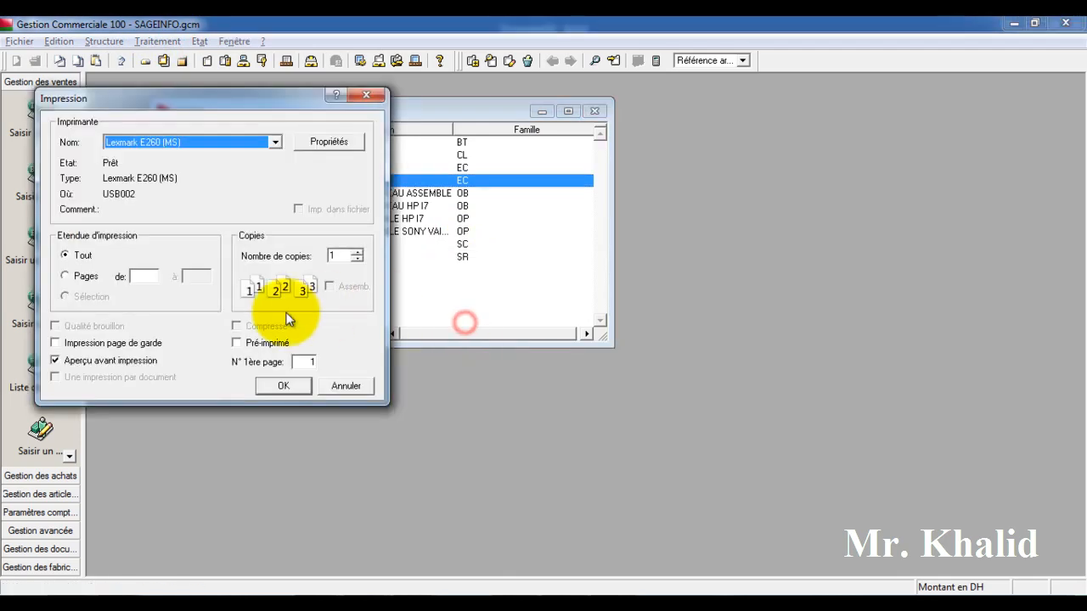
pyautogui.click(275, 383)
pyautogui.click(539, 197)
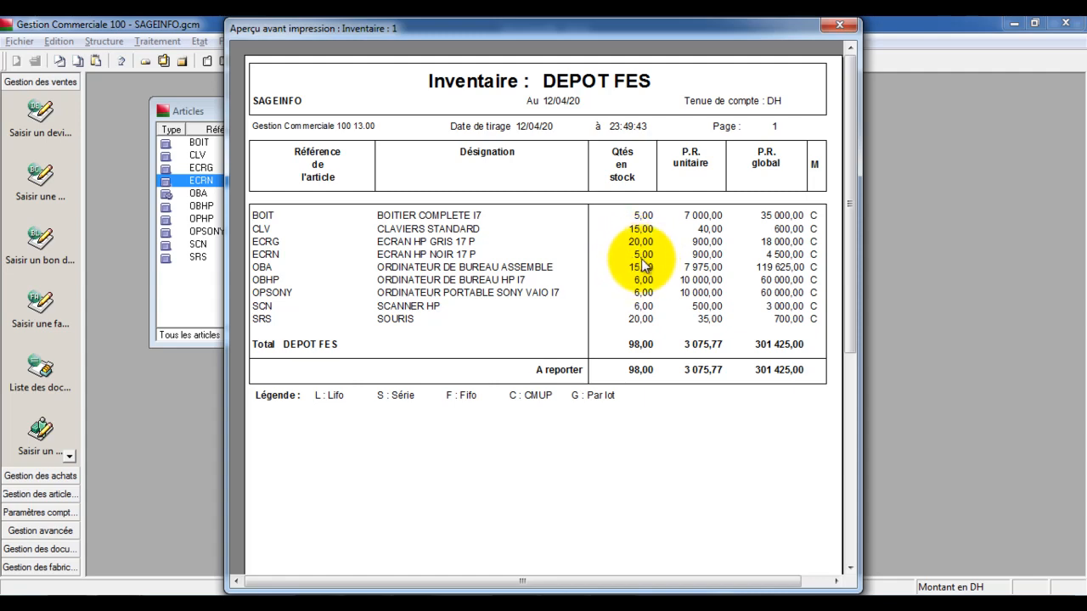
pyautogui.click(486, 248)
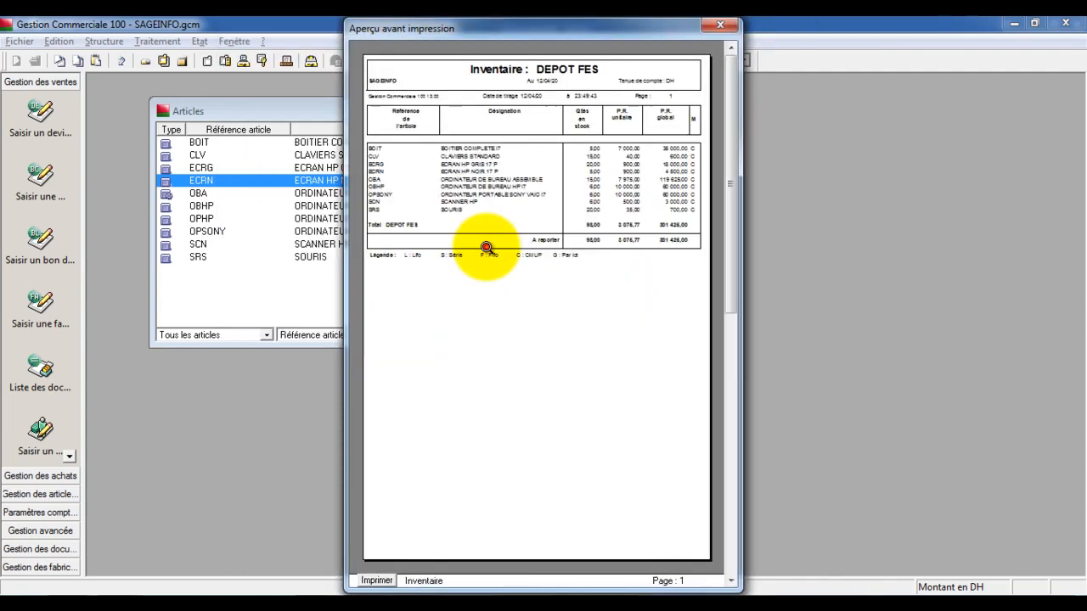
pyautogui.click(719, 25)
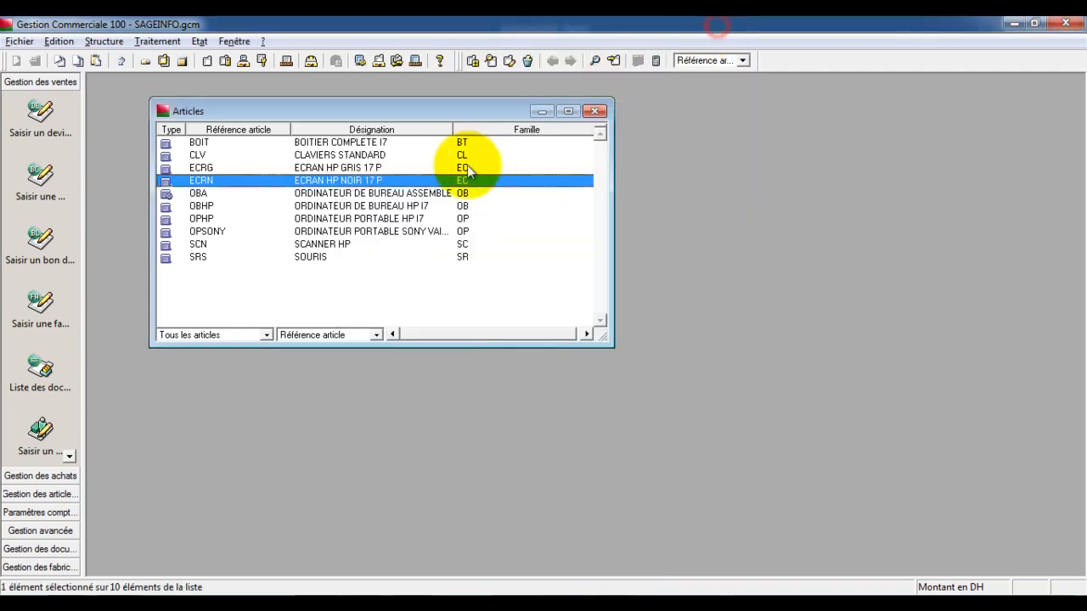
# Set ECRG ECRAN HP GRIS 17 P as the substitution article in ECRN's stock settings, and close the record and article list.
pyautogui.doubleClick(354, 181)
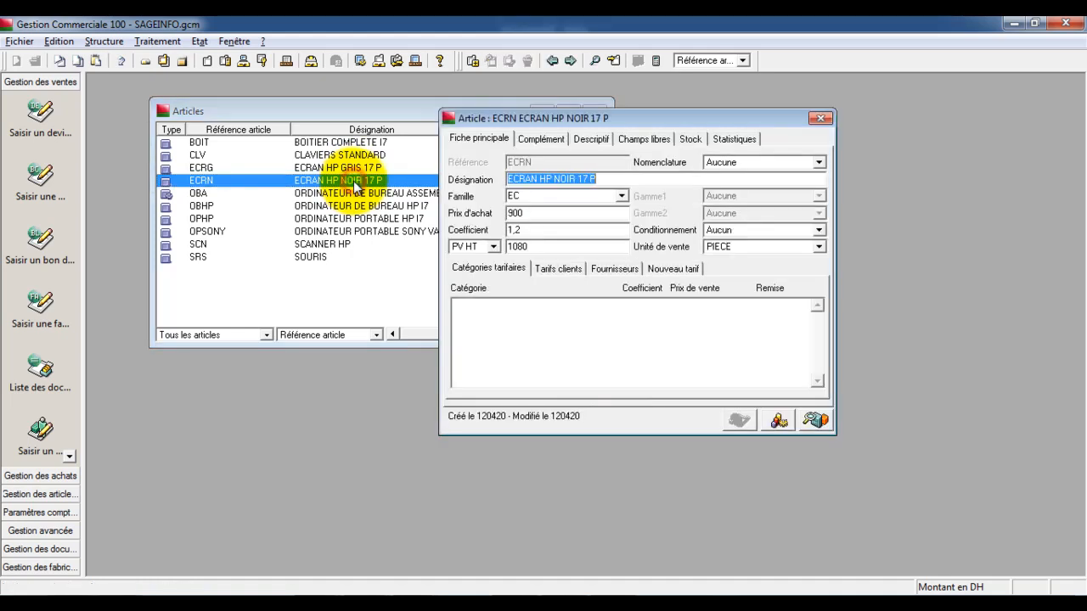
pyautogui.click(689, 141)
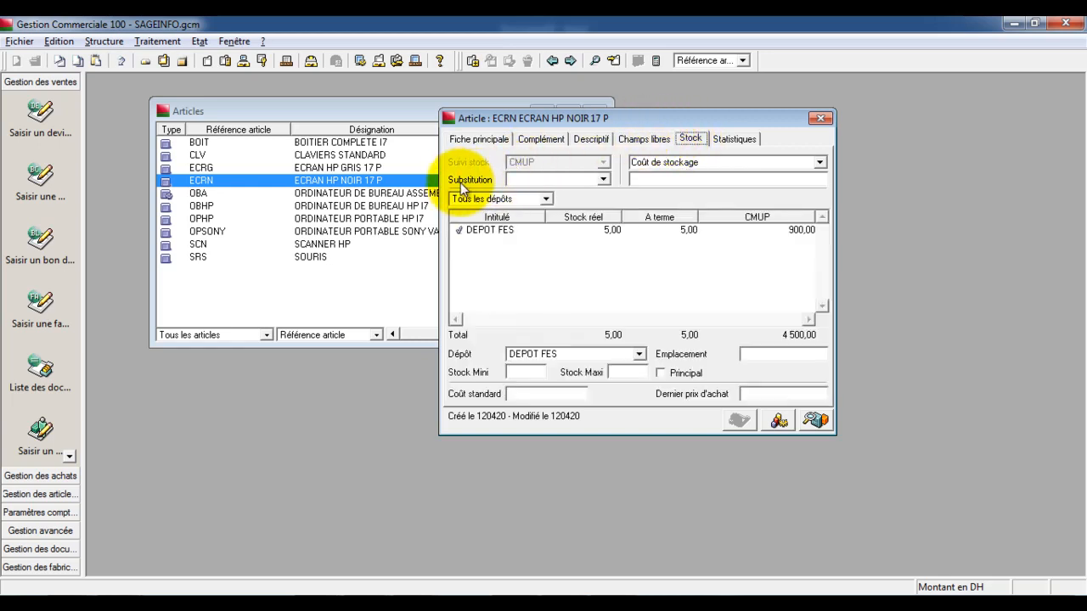
pyautogui.click(603, 180)
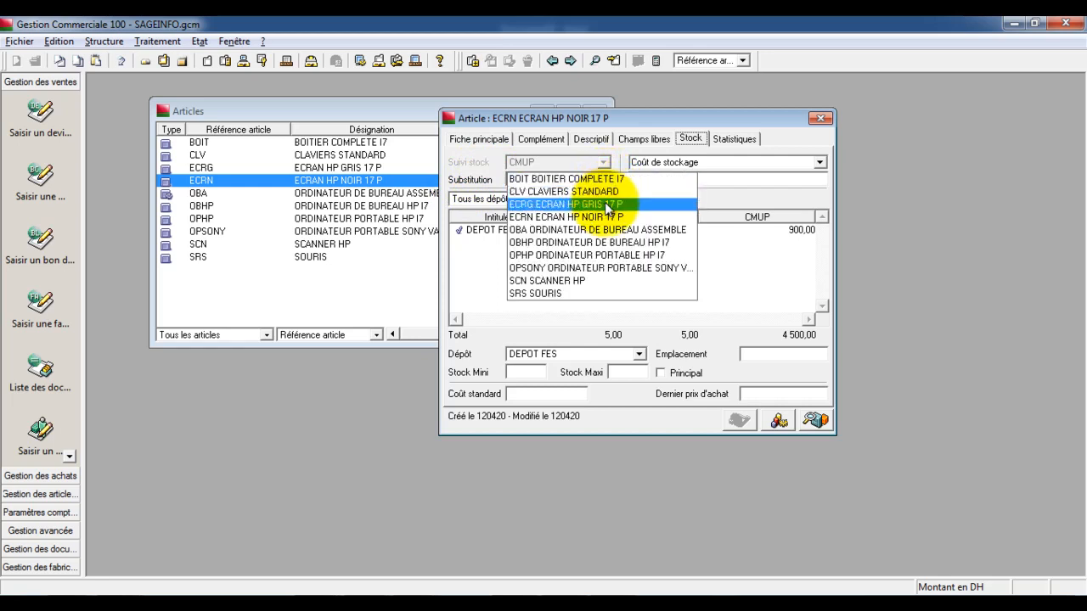
pyautogui.click(604, 205)
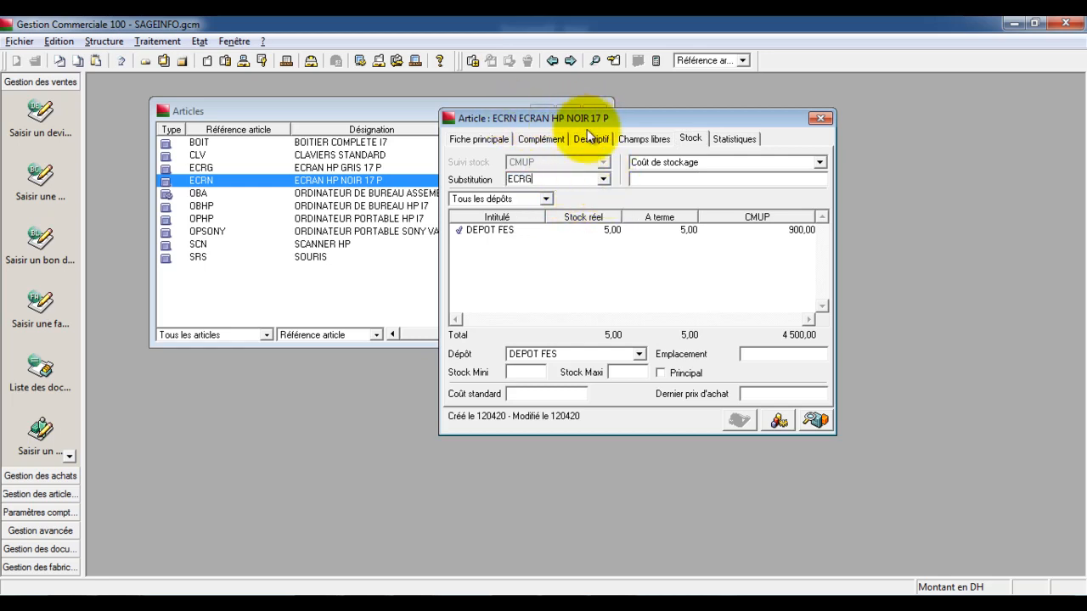
pyautogui.click(604, 179)
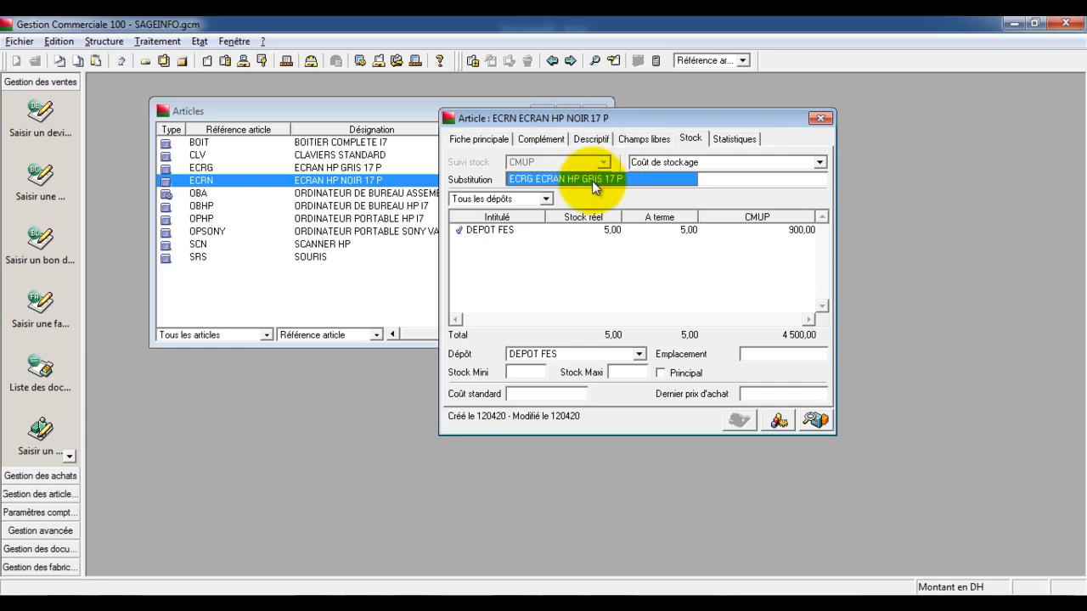
pyautogui.click(598, 186)
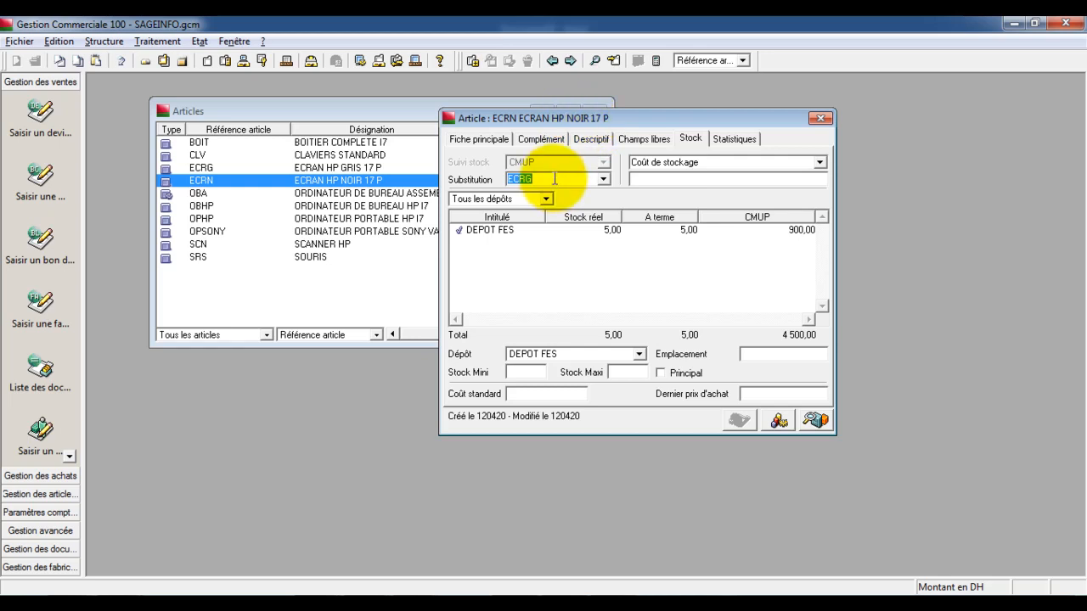
pyautogui.click(602, 180)
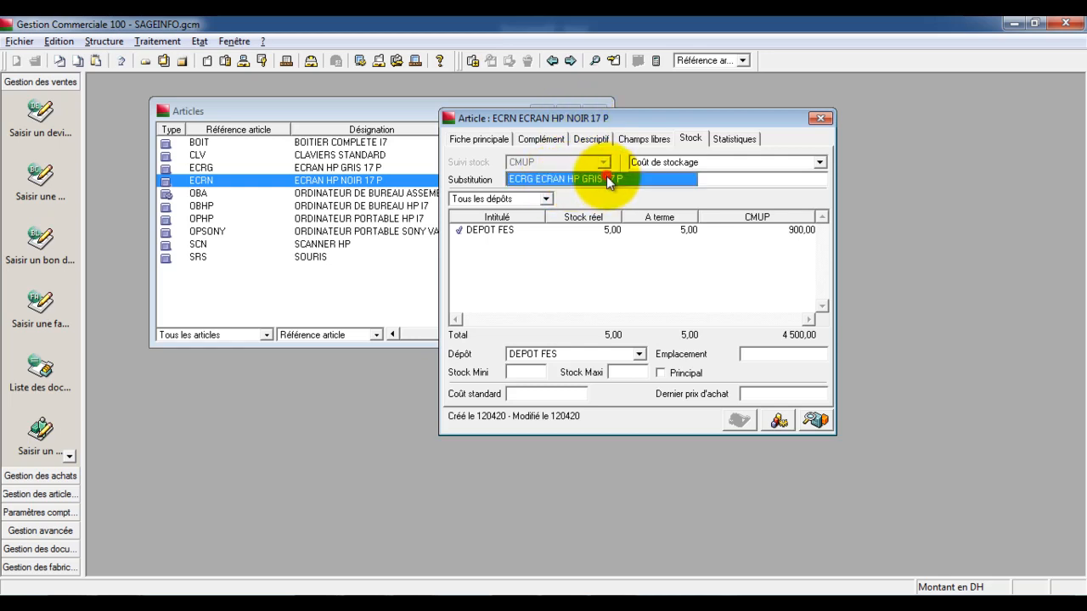
pyautogui.click(600, 185)
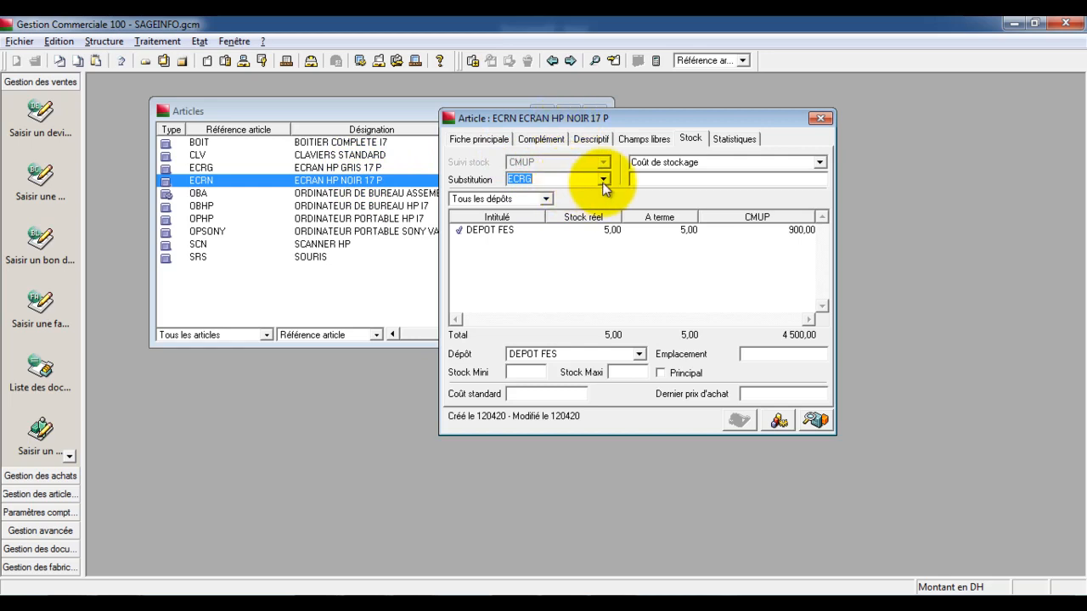
pyautogui.click(496, 142)
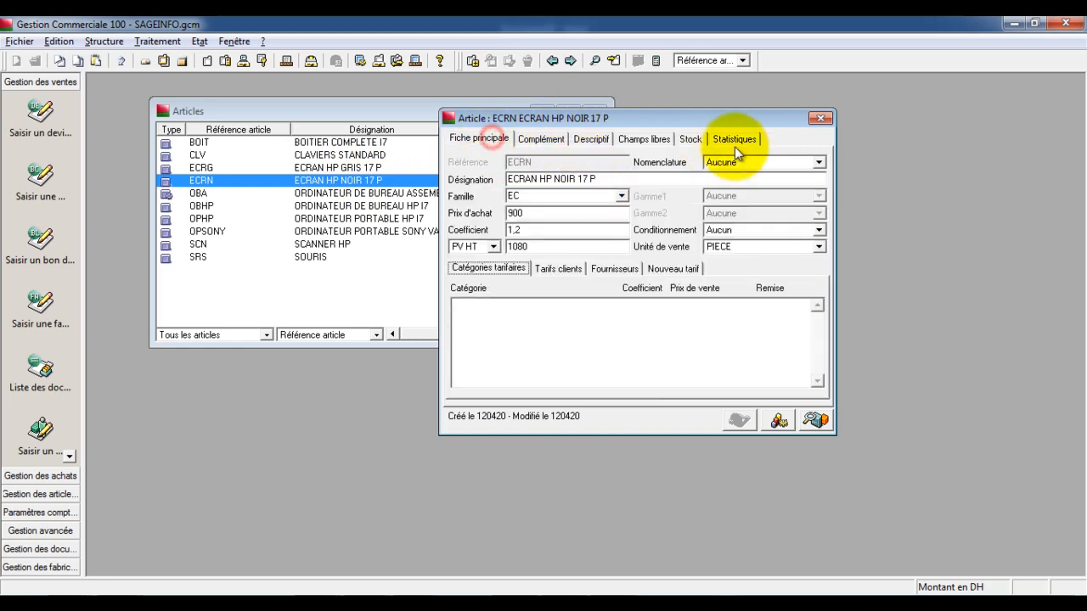
pyautogui.click(820, 119)
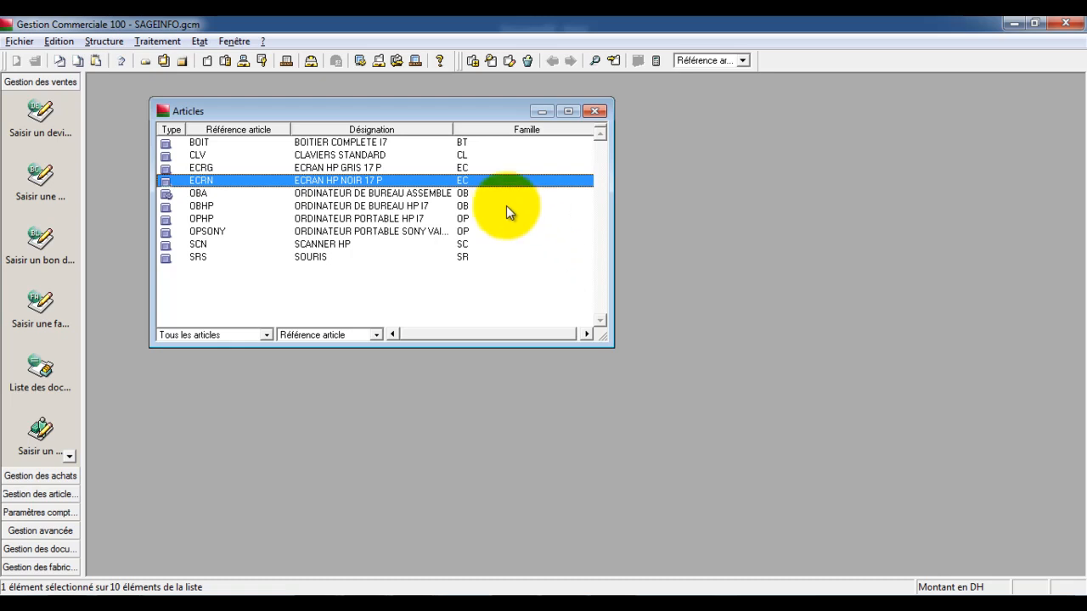
pyautogui.click(598, 112)
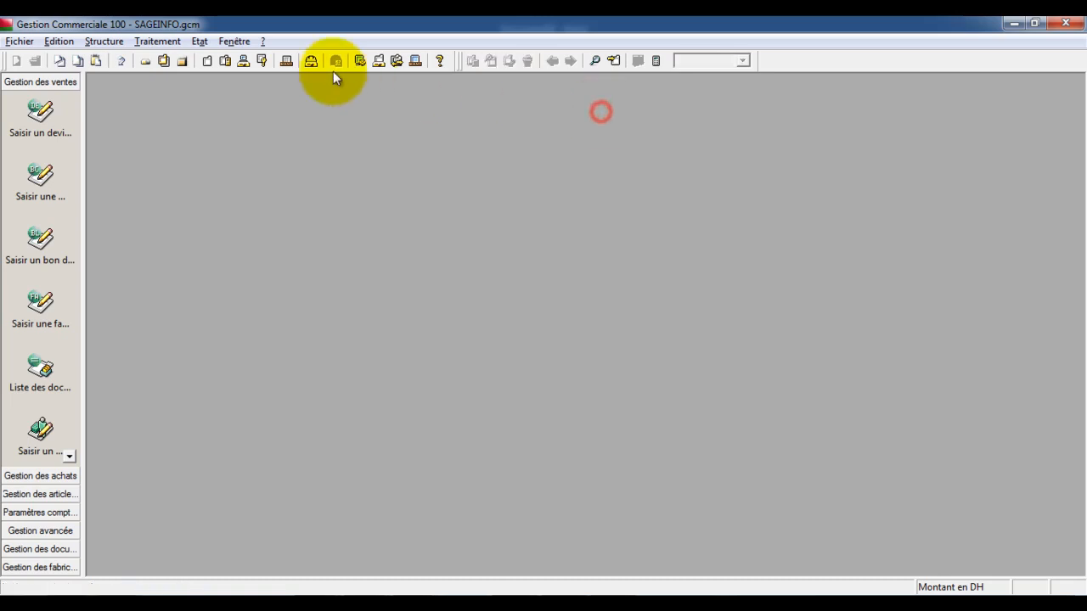
# Open the sales documents list and add a new document of type Facture.
pyautogui.click(161, 42)
pyautogui.click(174, 57)
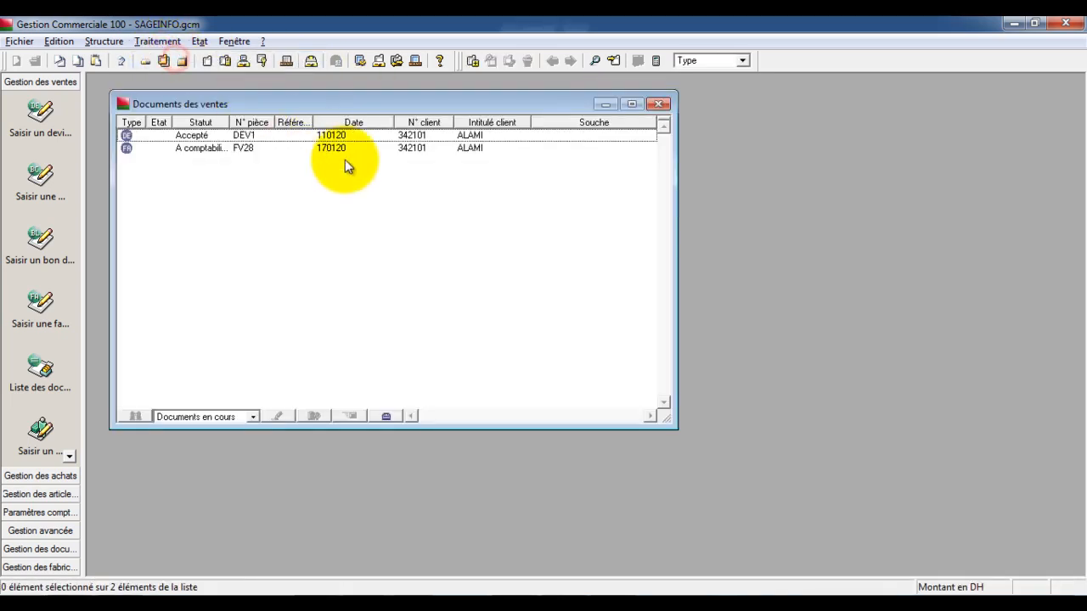
pyautogui.rightClick(432, 194)
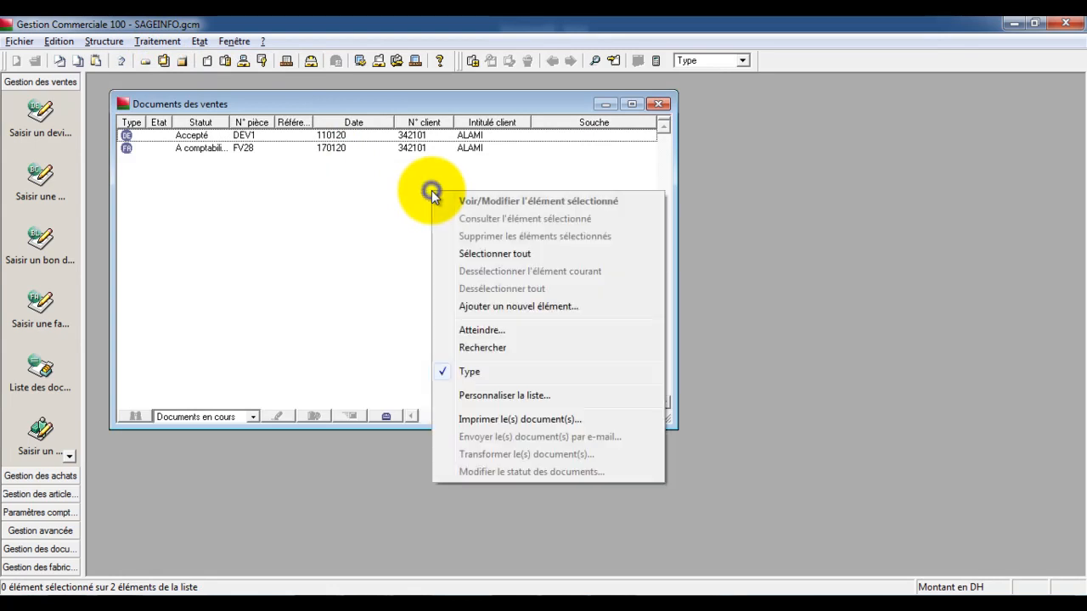
pyautogui.click(503, 308)
pyautogui.click(357, 289)
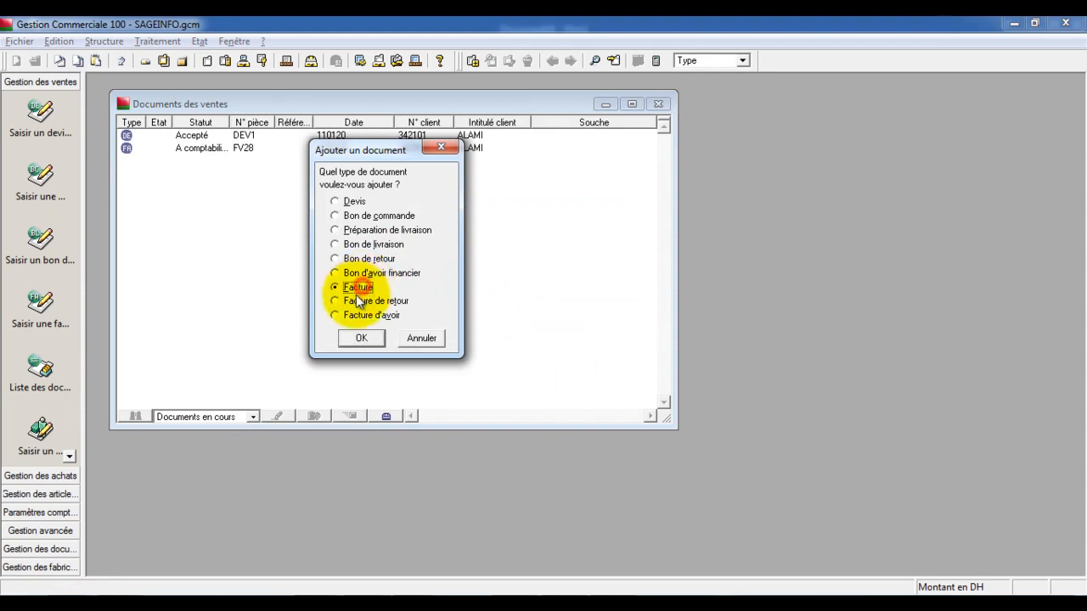
pyautogui.click(365, 339)
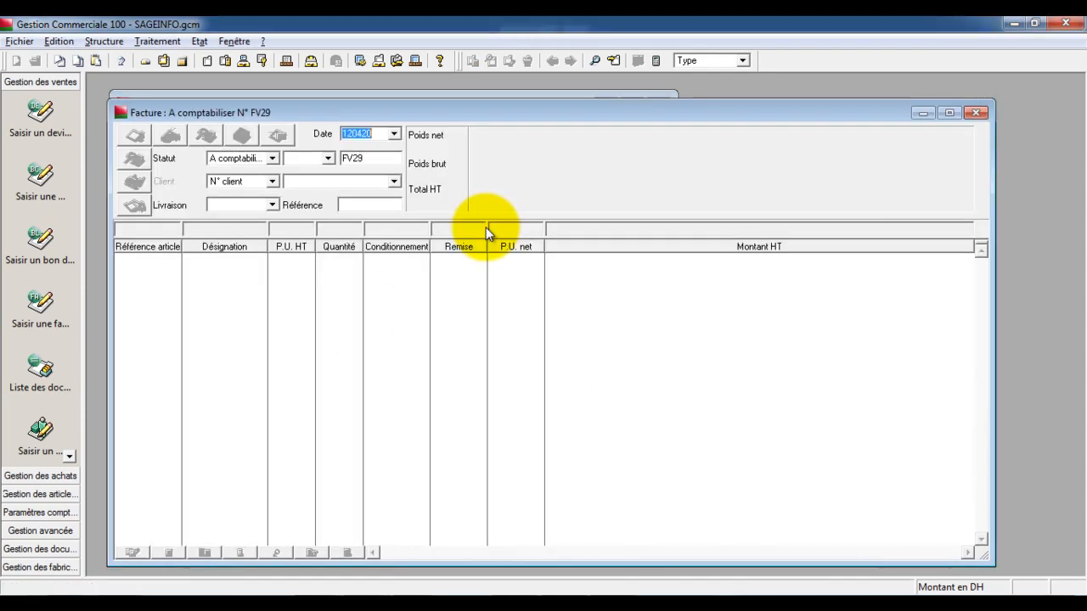
# Date the new invoice 010220, select the second customer in the list, and validate the invoice header.
pyautogui.moveTo(390, 111); pyautogui.dragTo(401, 199)
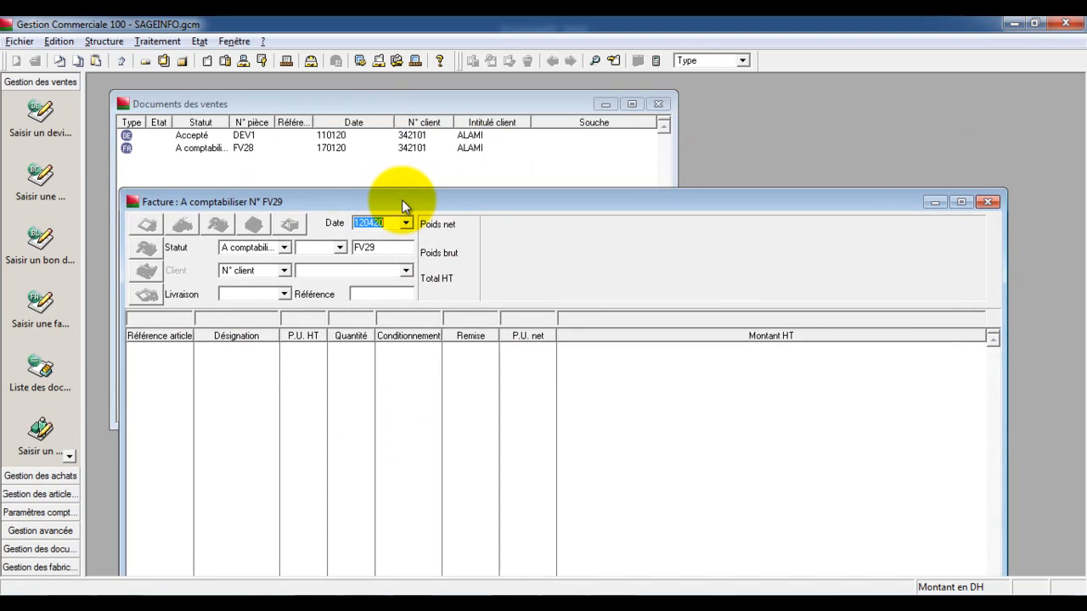
pyautogui.write('010220')
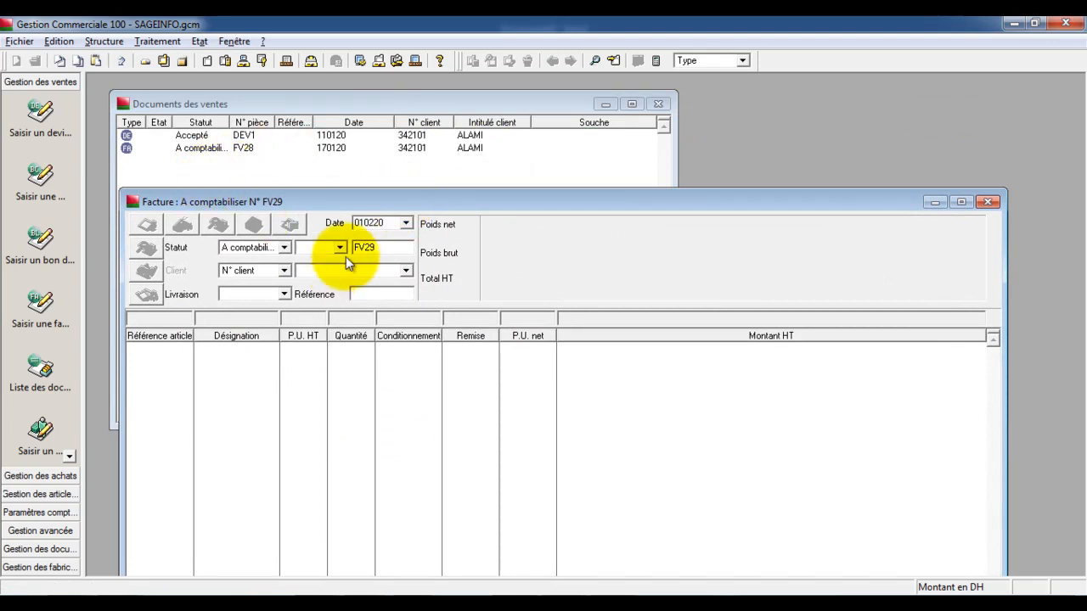
pyautogui.click(406, 270)
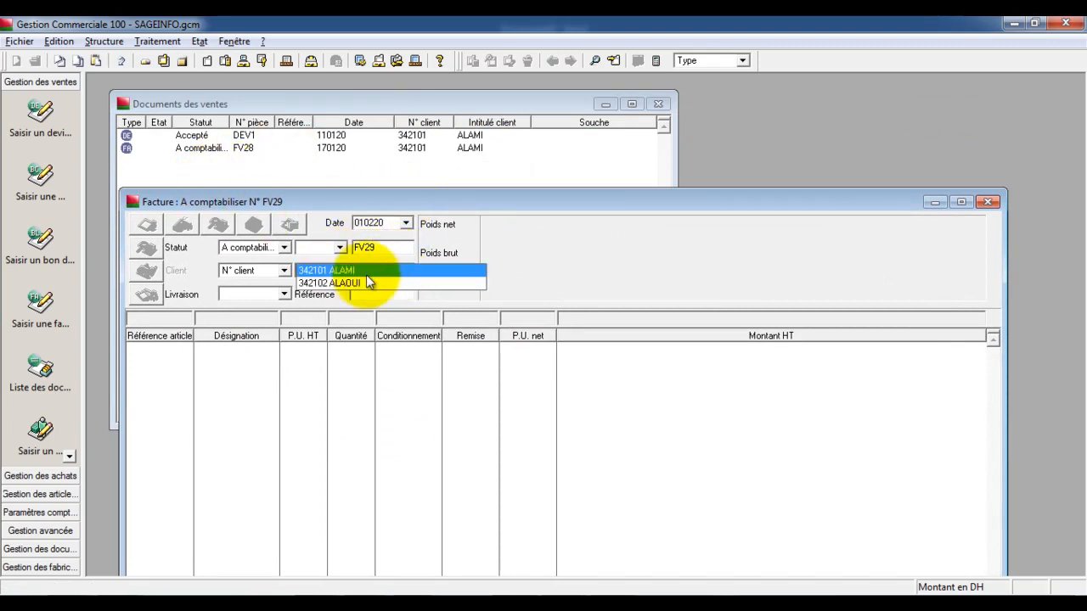
pyautogui.click(366, 283)
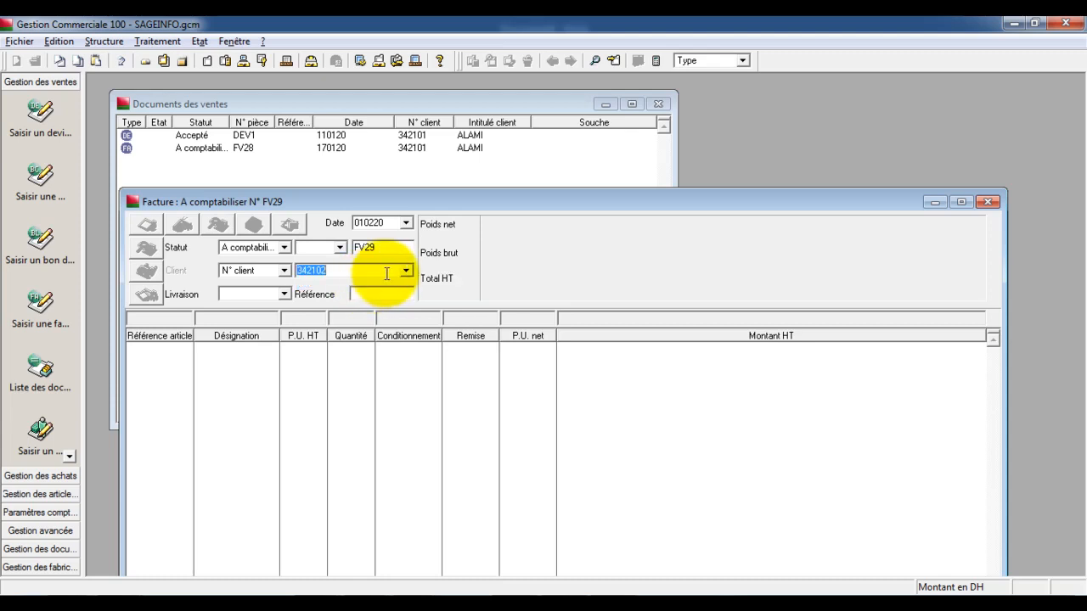
pyautogui.press('Tab')
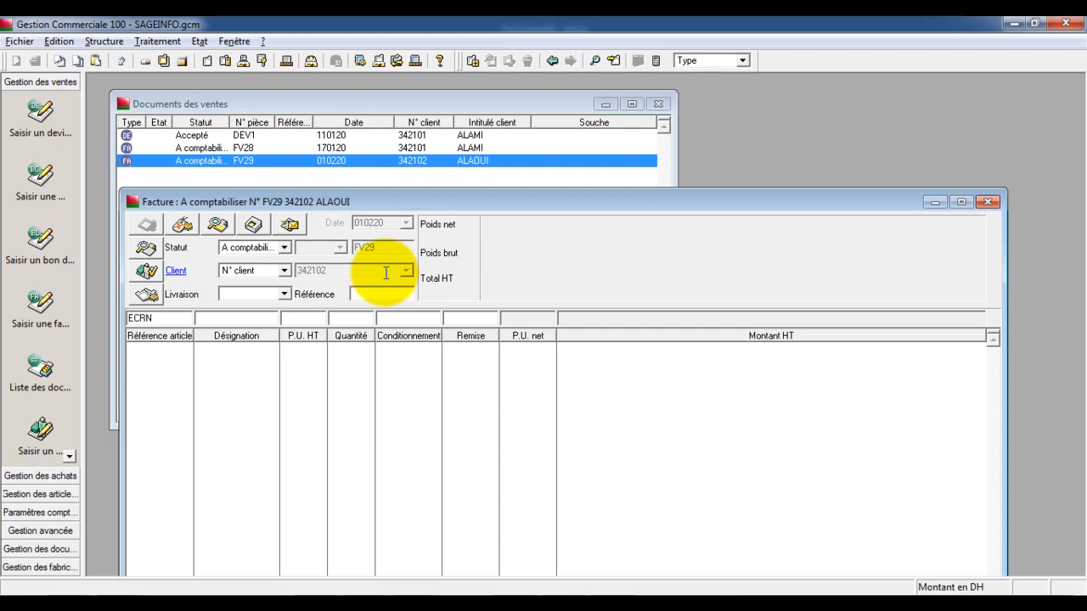
# Enter an ECRN line with quantity 8 on the invoice and accept 5 as the quantity to deliver.
pyautogui.press('Tab')
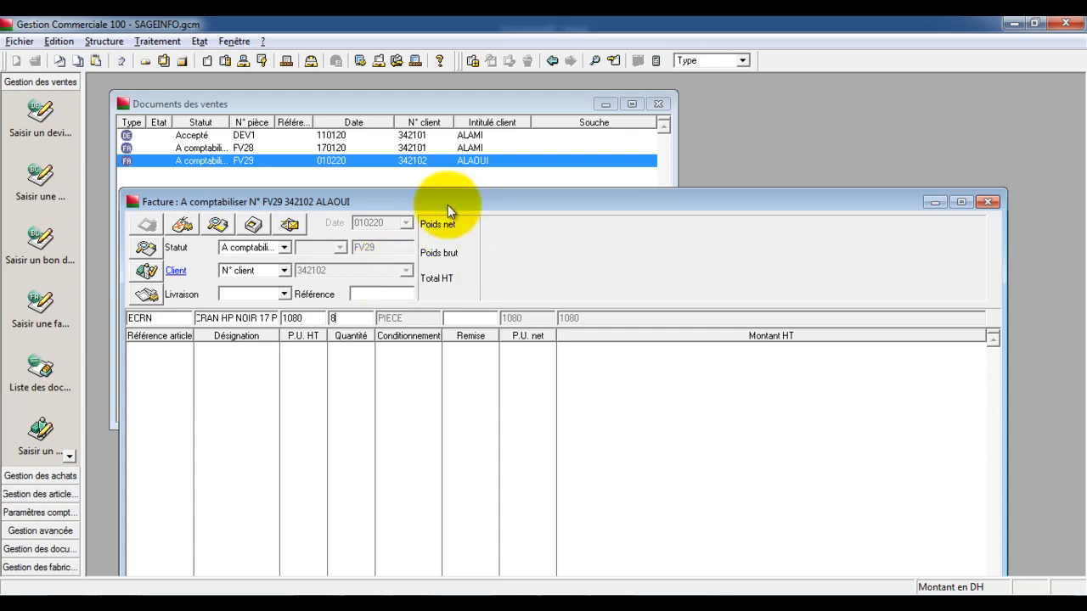
pyautogui.moveTo(447, 205); pyautogui.dragTo(439, 117)
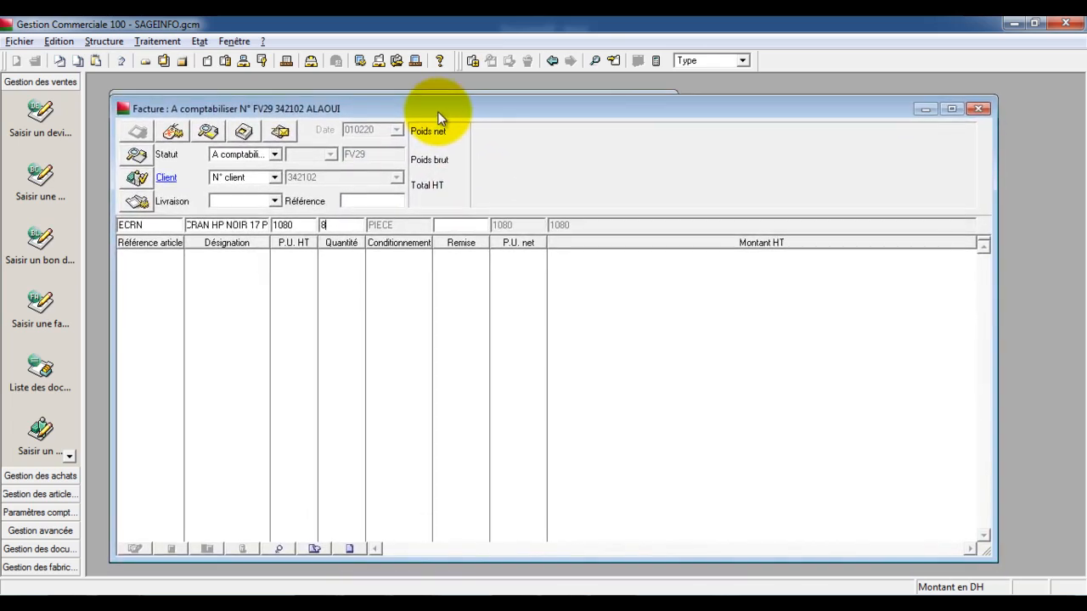
pyautogui.press('Return')
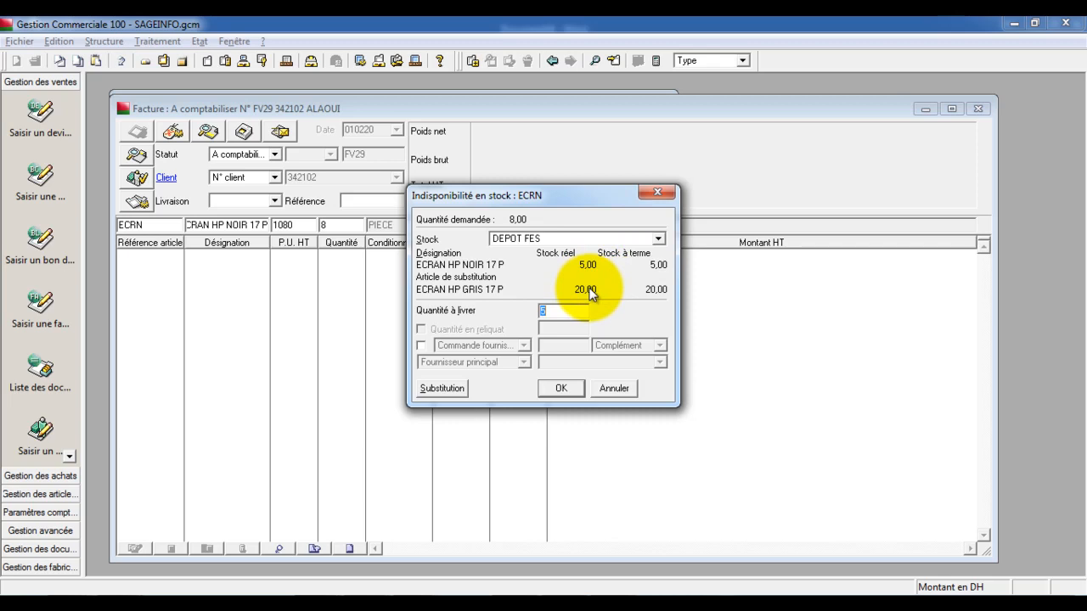
pyautogui.click(560, 388)
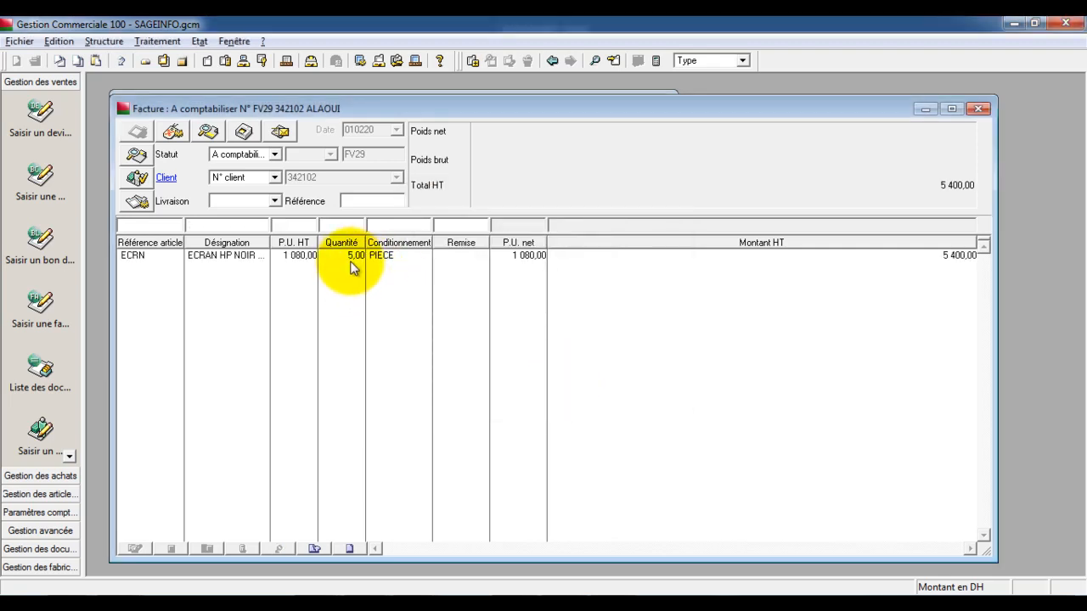
# Enter another ECRN line with quantity 3 and apply the substitution by ECRAN HP GRIS 17 P.
pyautogui.write('ECRN')
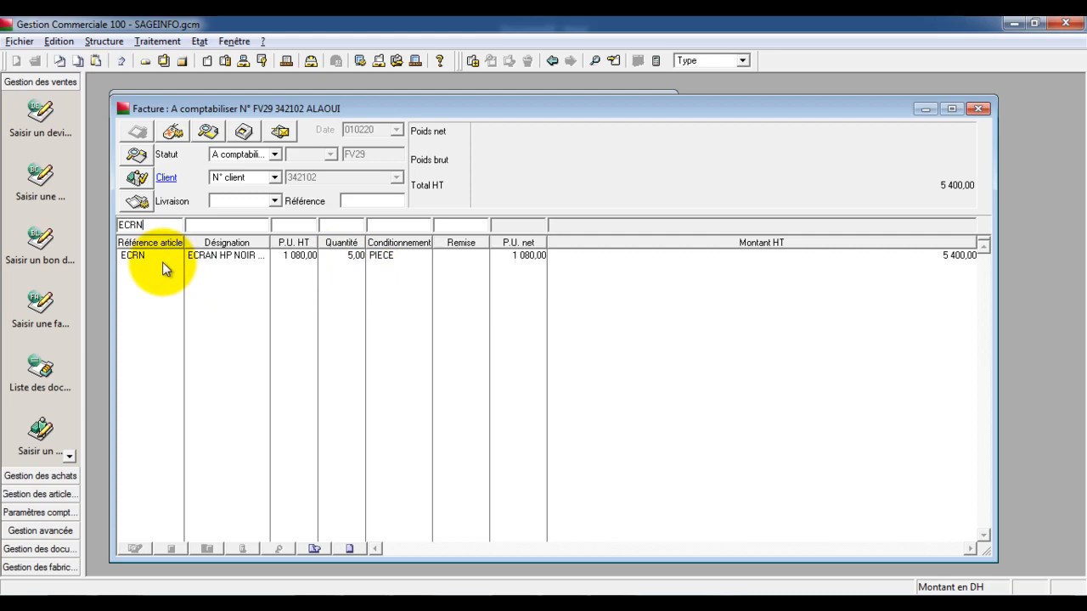
pyautogui.press('Tab')
pyautogui.press('Tab')
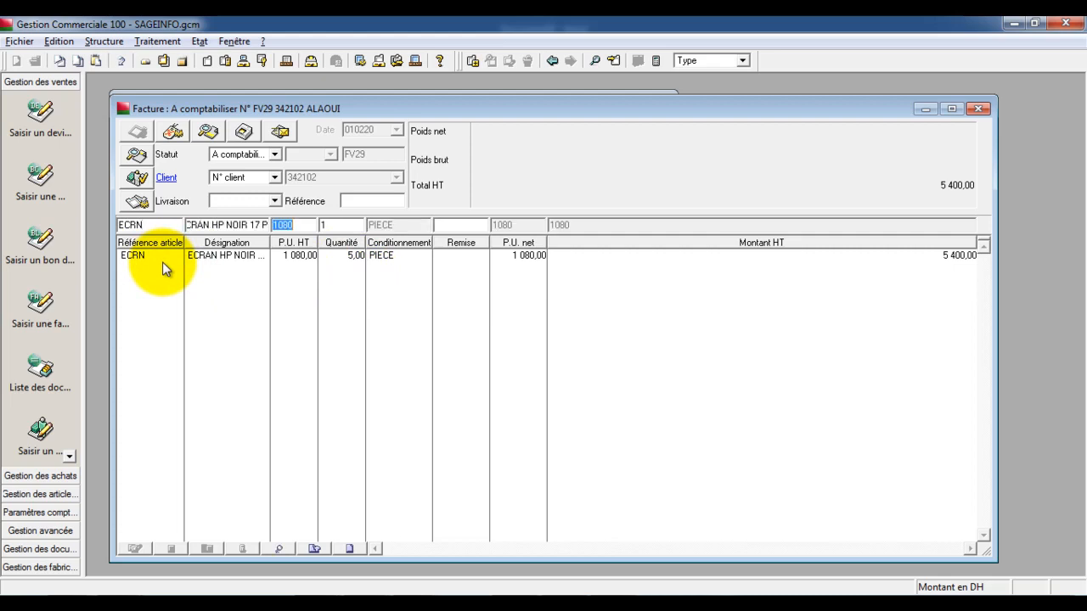
pyautogui.press('Tab')
pyautogui.write('3')
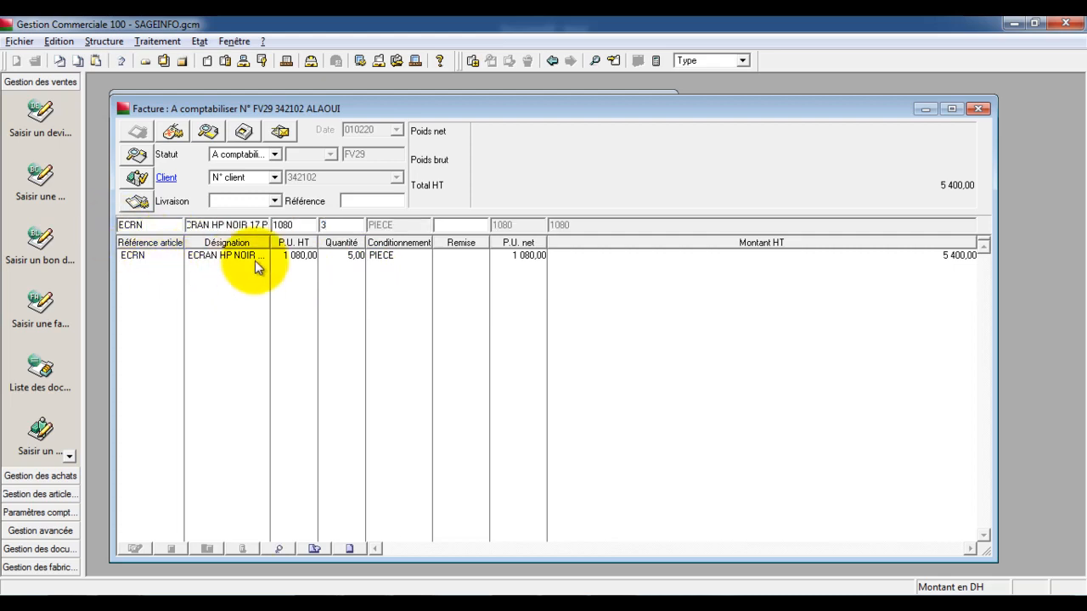
pyautogui.press('Return')
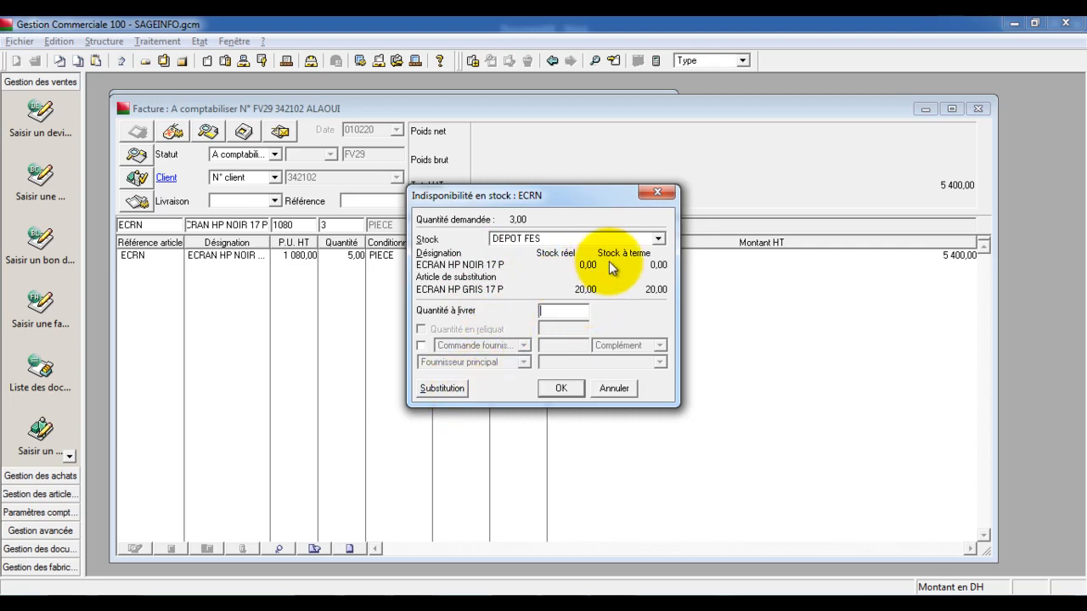
pyautogui.click(450, 388)
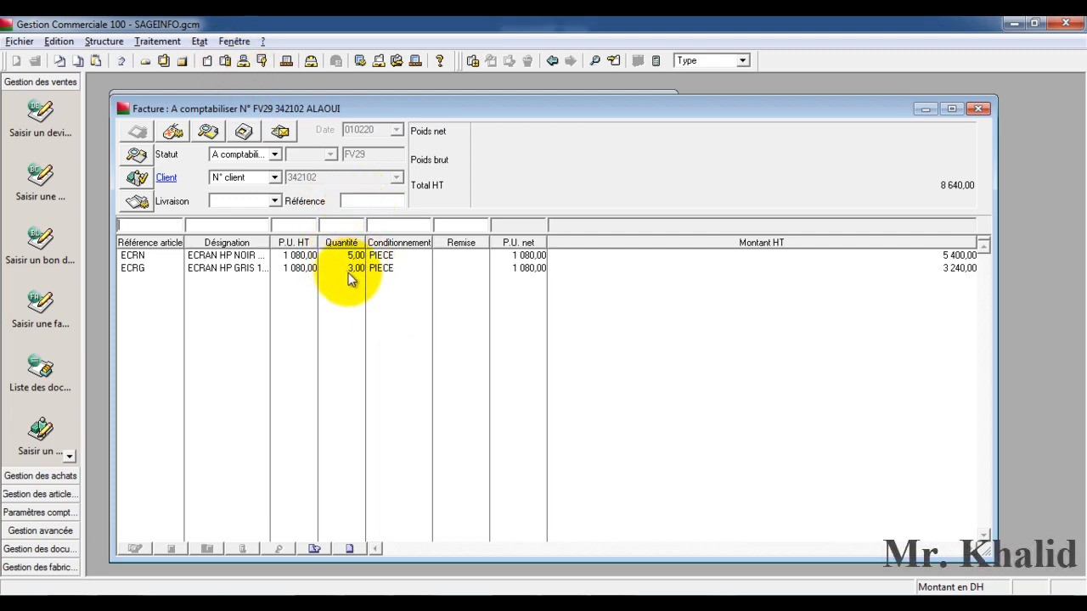
# Preview the Mouvements de stock report, examine the ECRG and ECRN movements, and close the preview and the invoice.
pyautogui.click(204, 40)
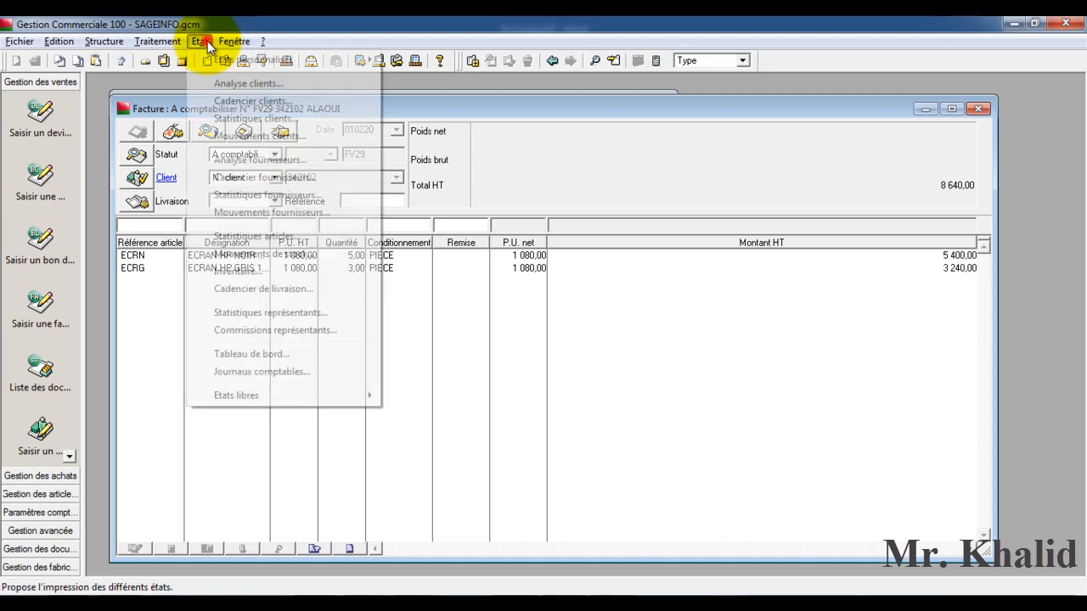
pyautogui.click(262, 253)
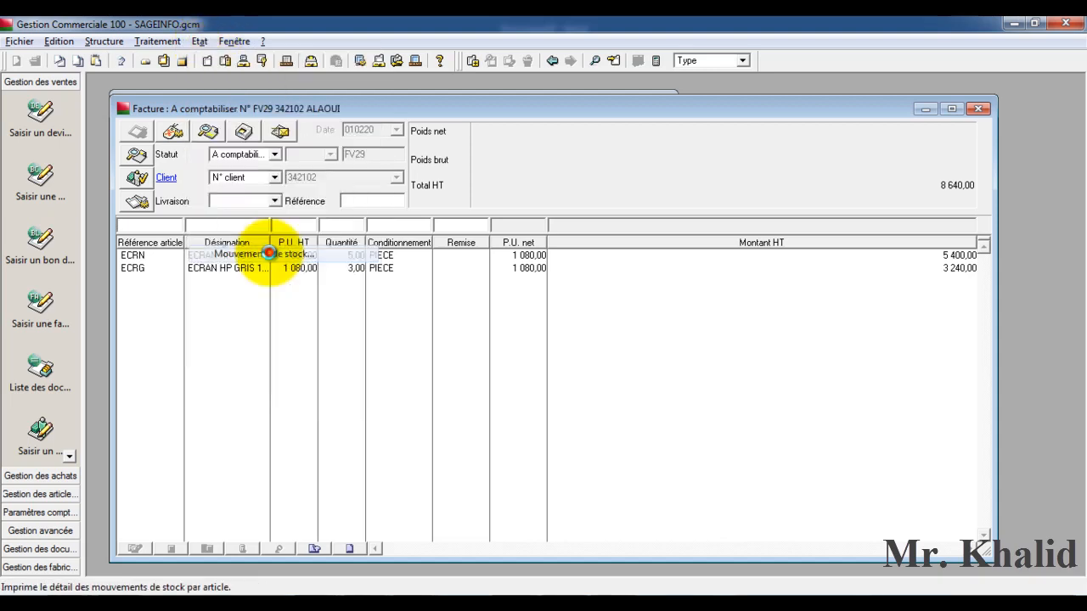
pyautogui.click(629, 272)
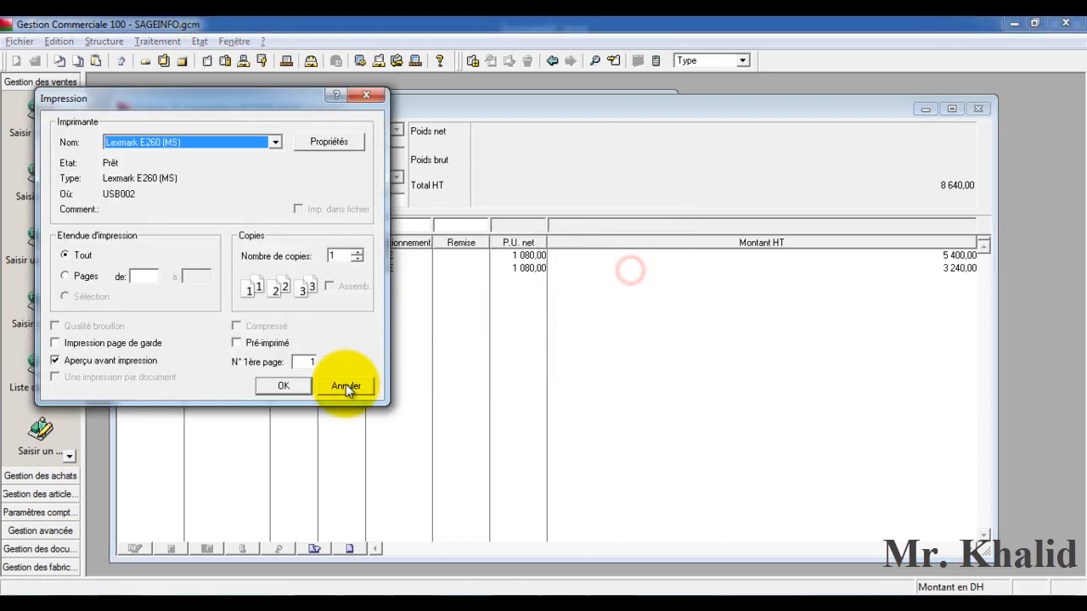
pyautogui.click(299, 389)
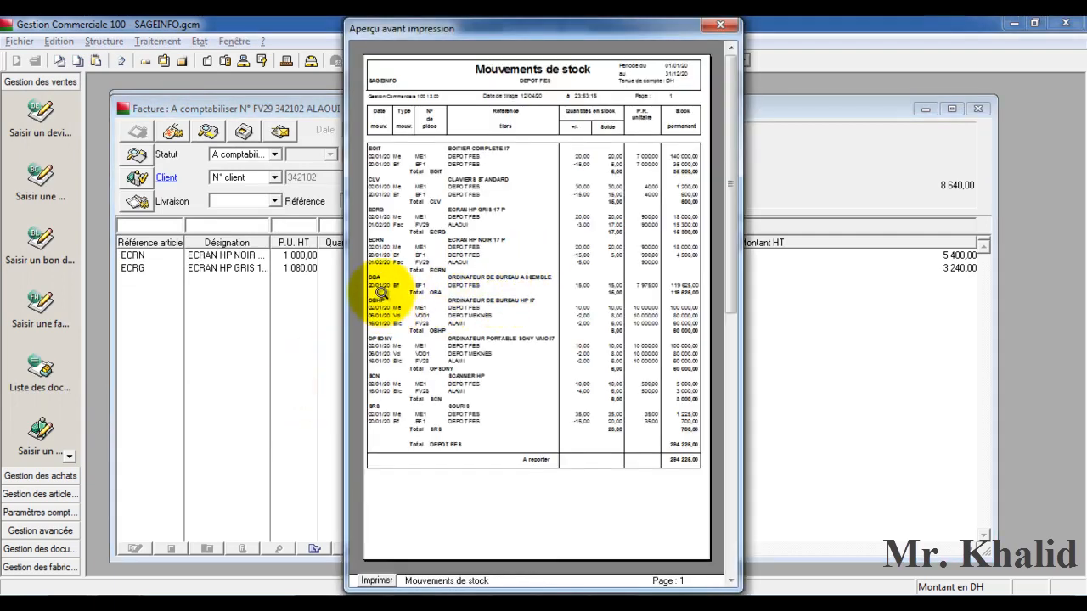
pyautogui.click(402, 206)
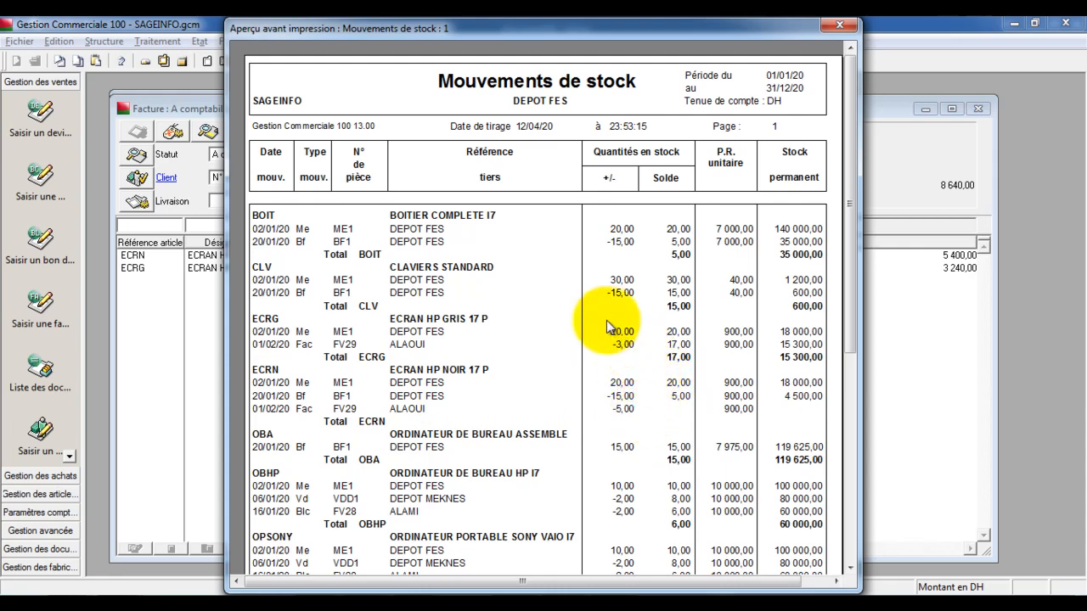
pyautogui.click(680, 356)
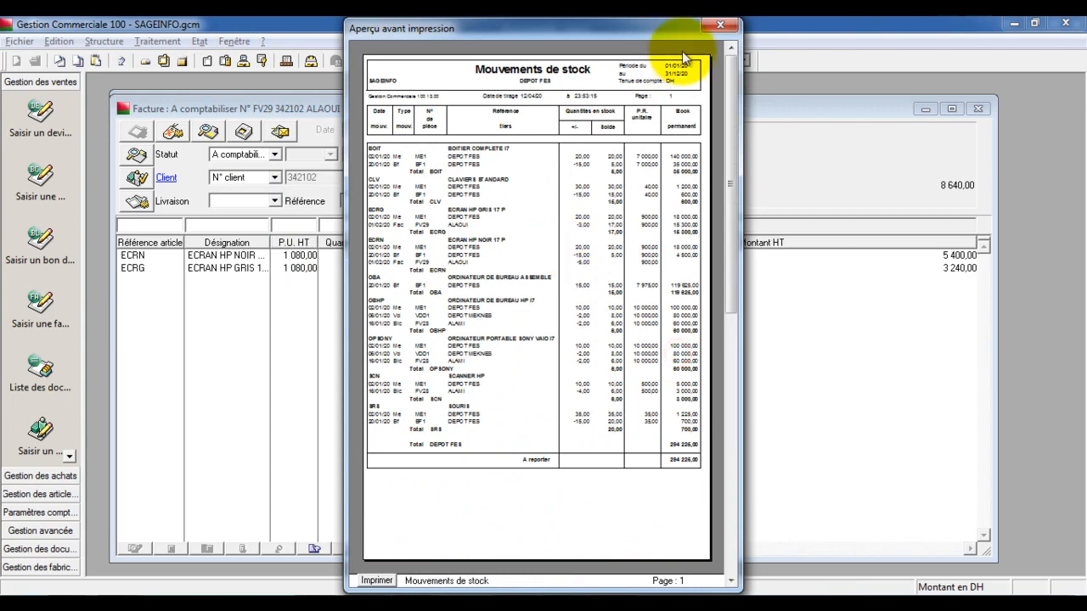
pyautogui.click(718, 25)
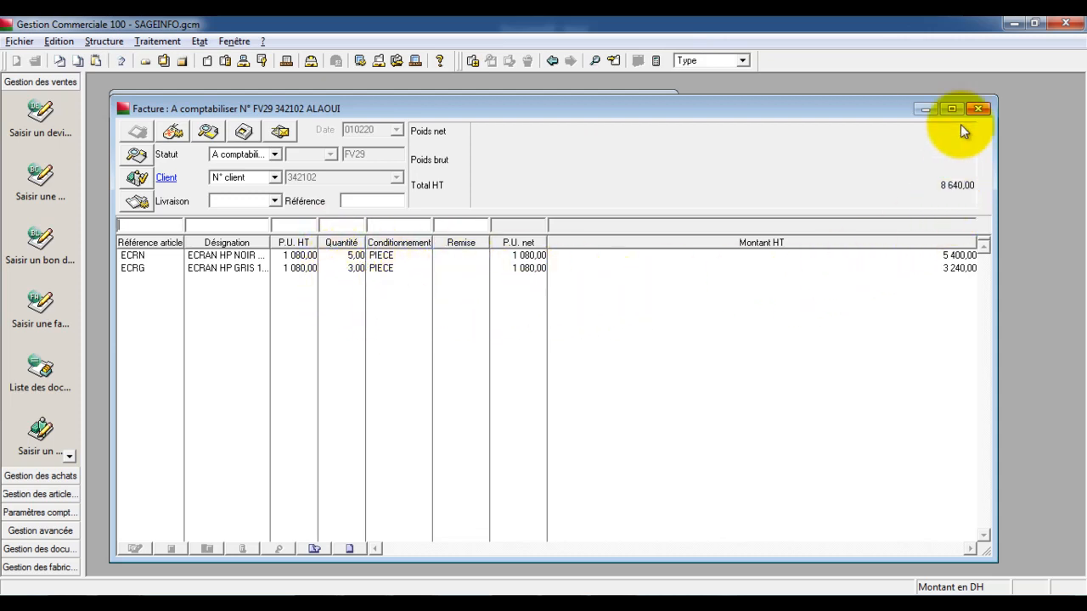
pyautogui.click(979, 111)
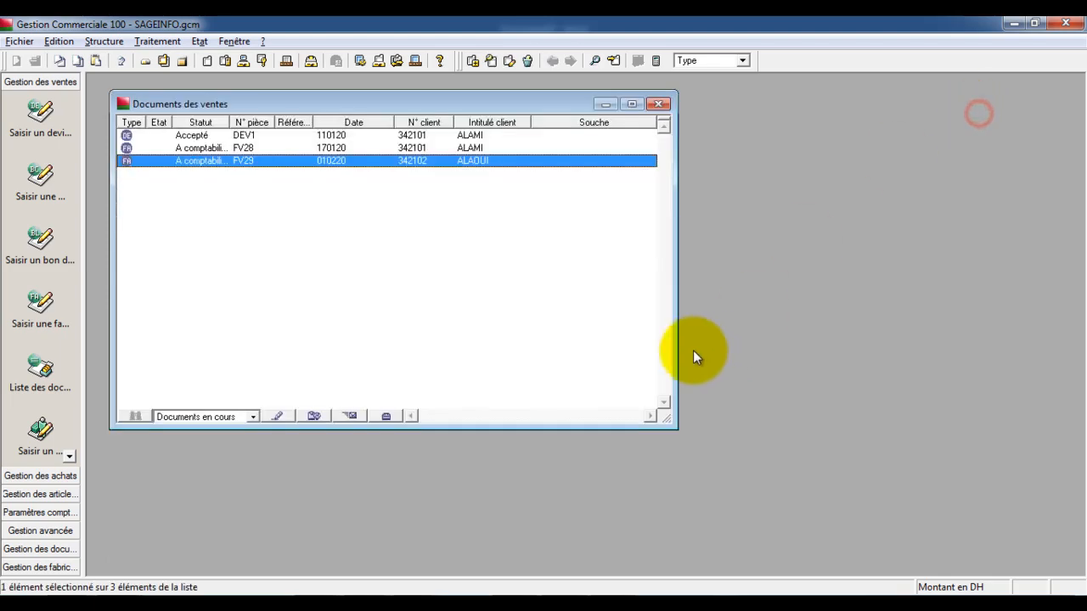